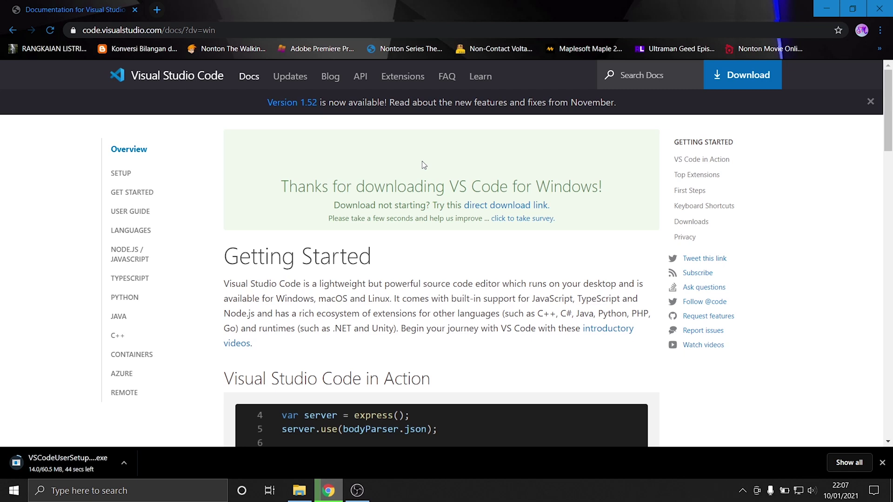
left_click(880, 29)
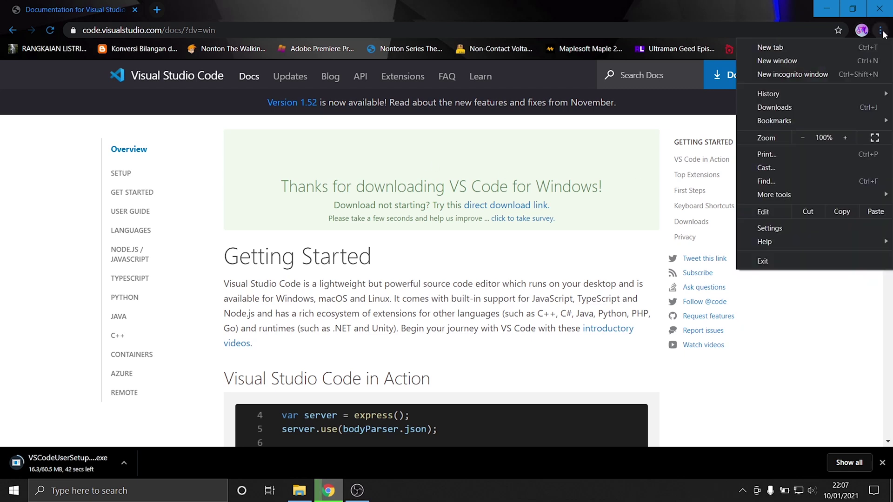
mouse_move(809, 97)
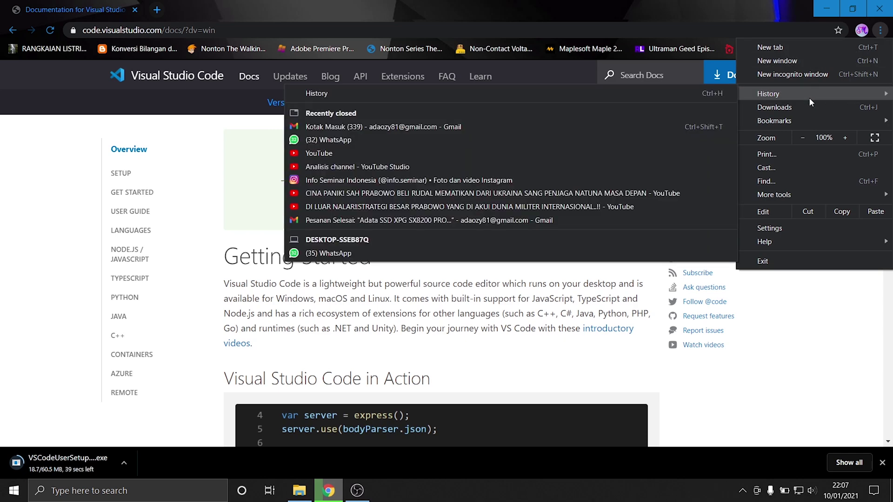
left_click(21, 166)
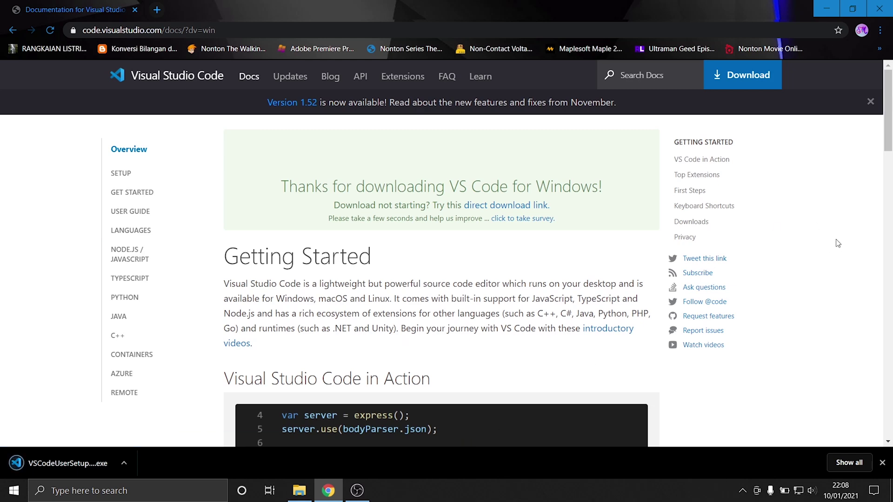
Show the downloaded VSCodeUserSetup-x64-1.52.1.exe in its folder and maximize the folder window
left_click(880, 29)
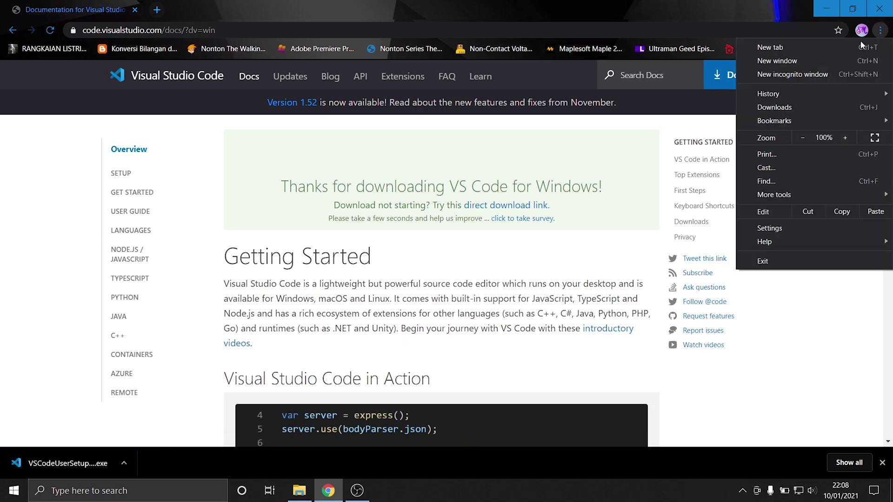
left_click(791, 107)
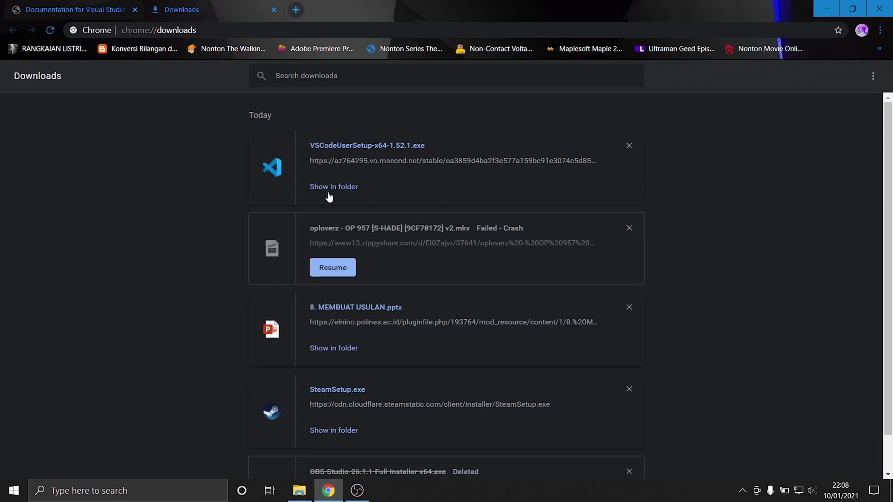
left_click(331, 188)
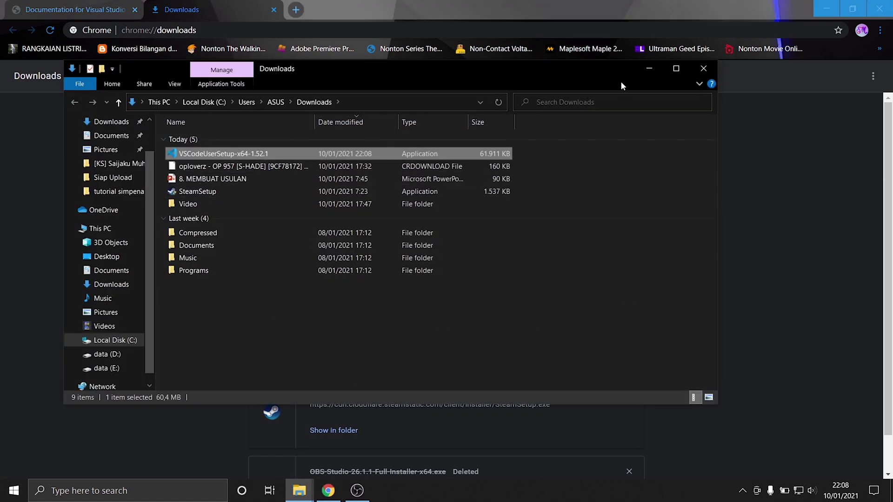
left_click(676, 68)
Move the VSCodeUserSetup-x64-1.52.1 installer from Downloads to FOLDER PROGRAM FILE 2020 on drive E
right_click(186, 92)
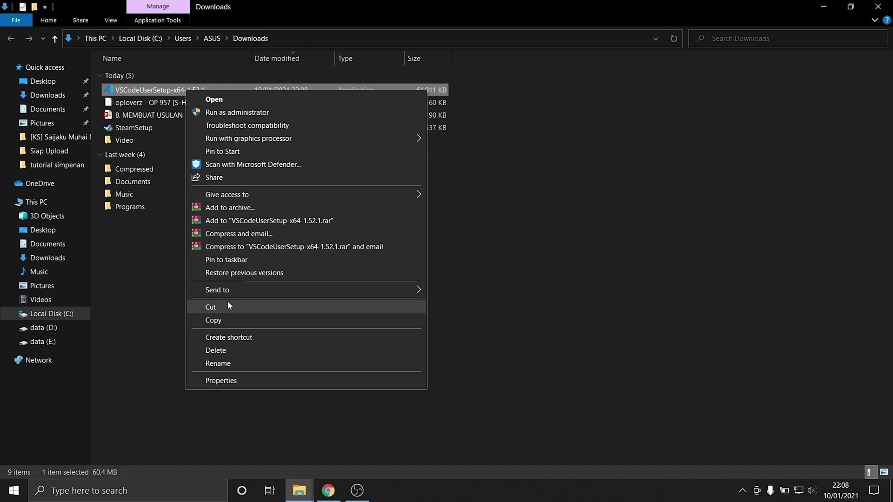
left_click(227, 305)
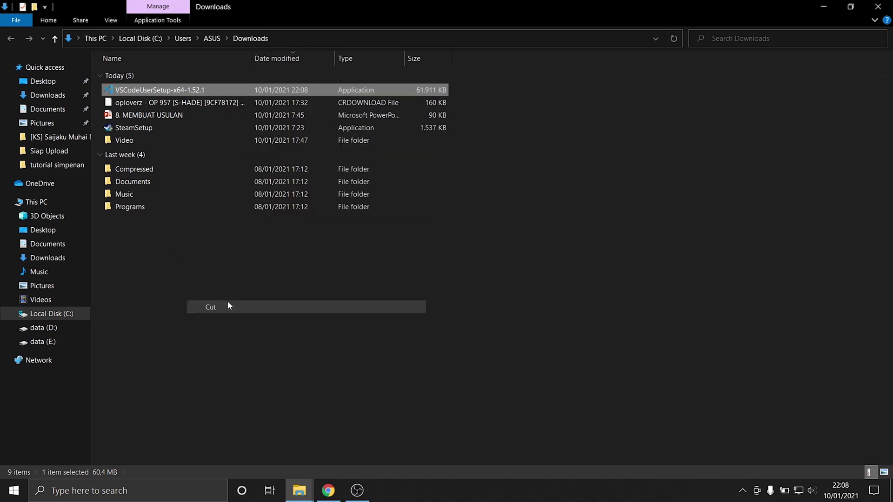
left_click(63, 342)
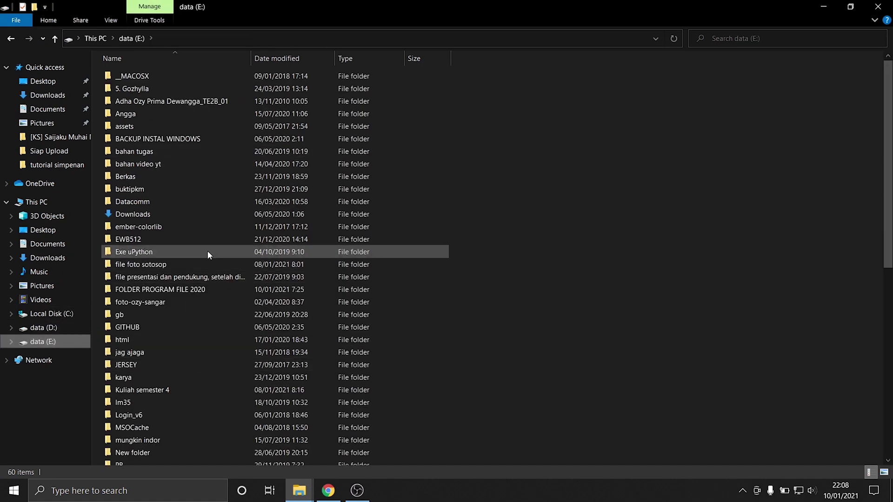
double_click(210, 285)
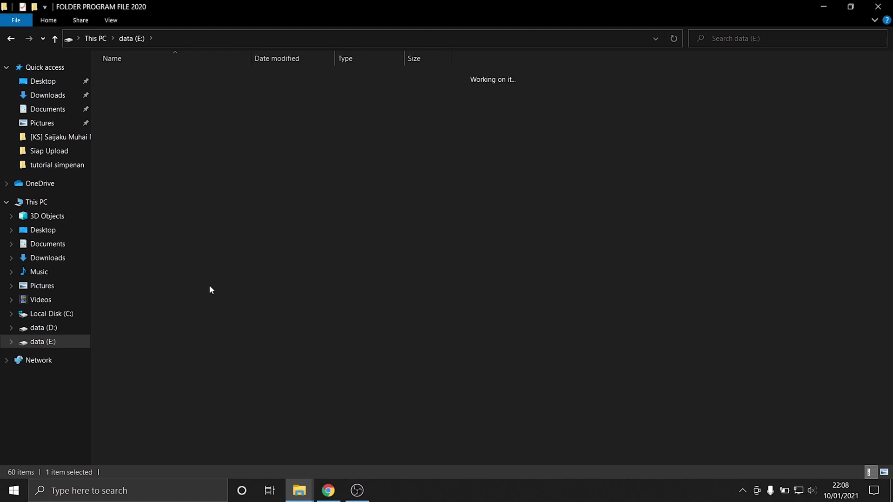
right_click(269, 391)
left_click(299, 307)
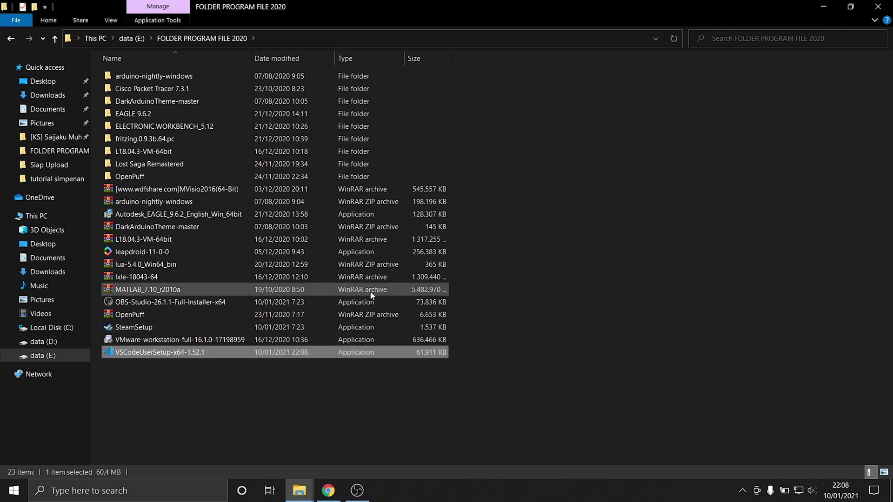
Run the VSCodeUserSetup-x64-1.52.1 installer as administrator and accept its license agreement
right_click(178, 353)
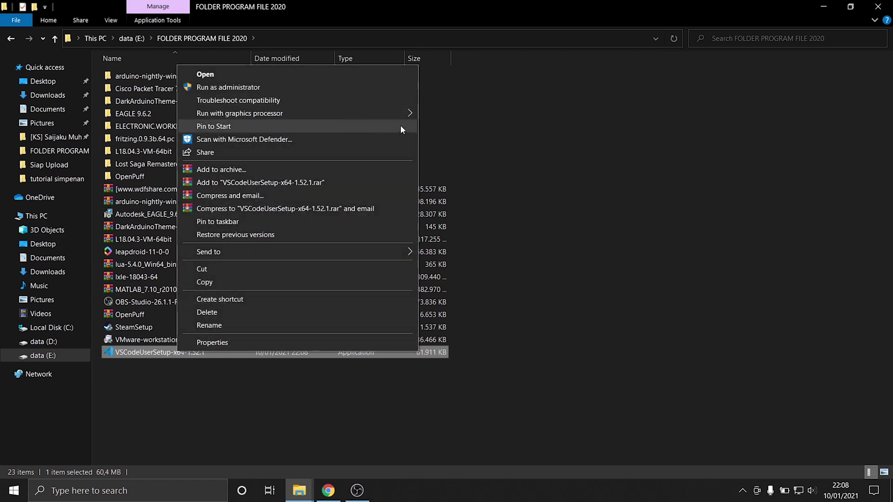
left_click(337, 87)
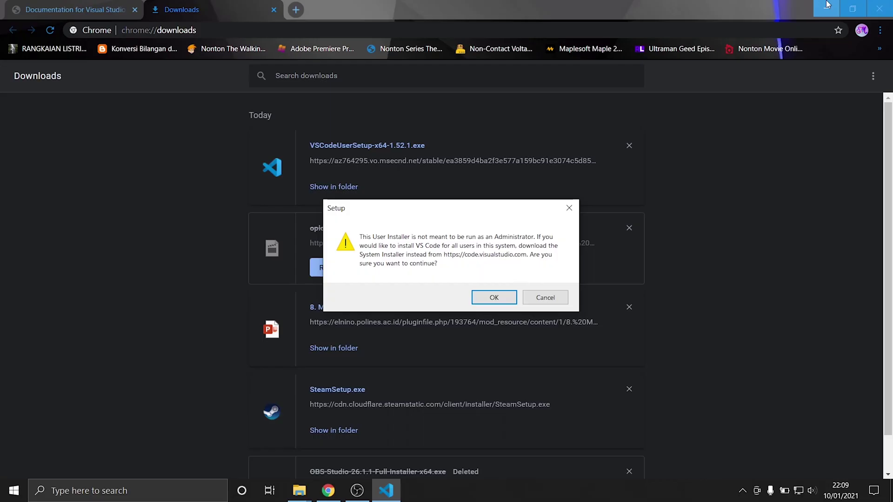
left_click(510, 303)
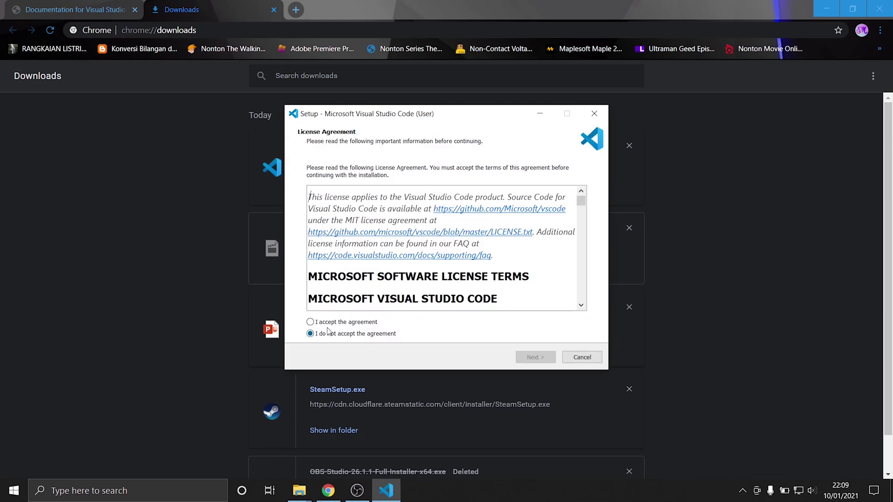
left_click(318, 322)
left_click(543, 359)
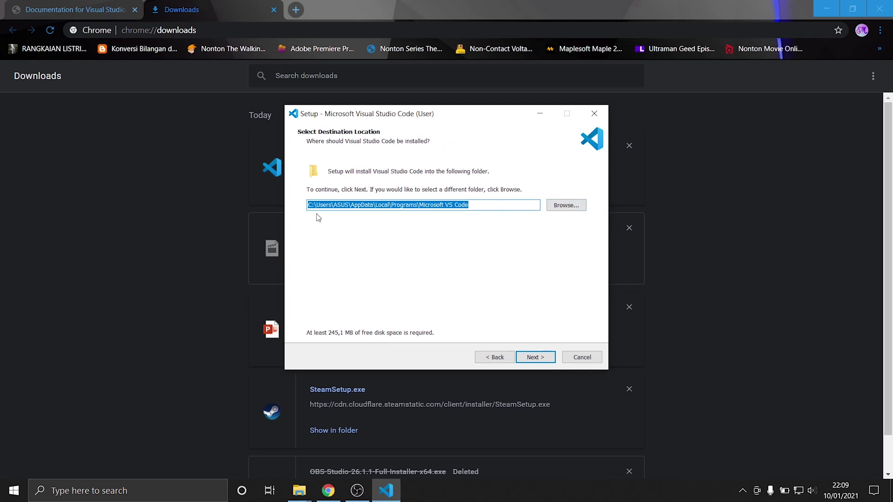
Install Visual Studio Code in the default destination and Start Menu folders, with the option to create a desktop icon enabled
left_click(545, 358)
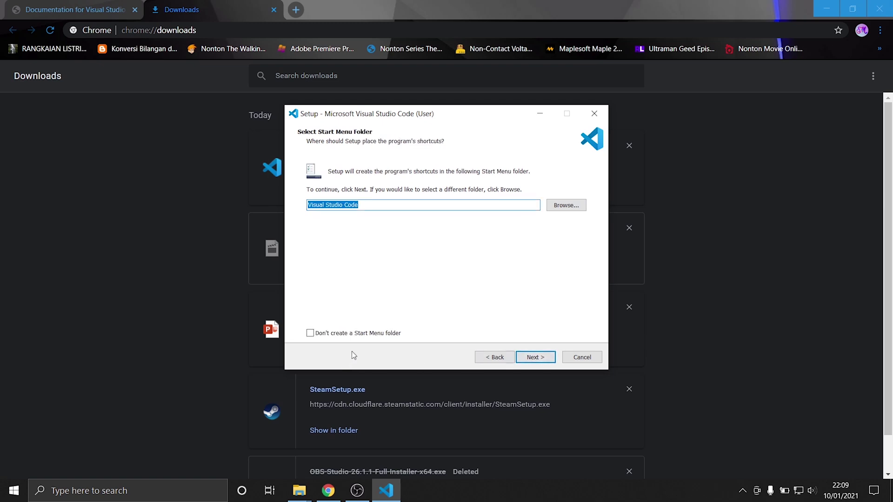
left_click(544, 361)
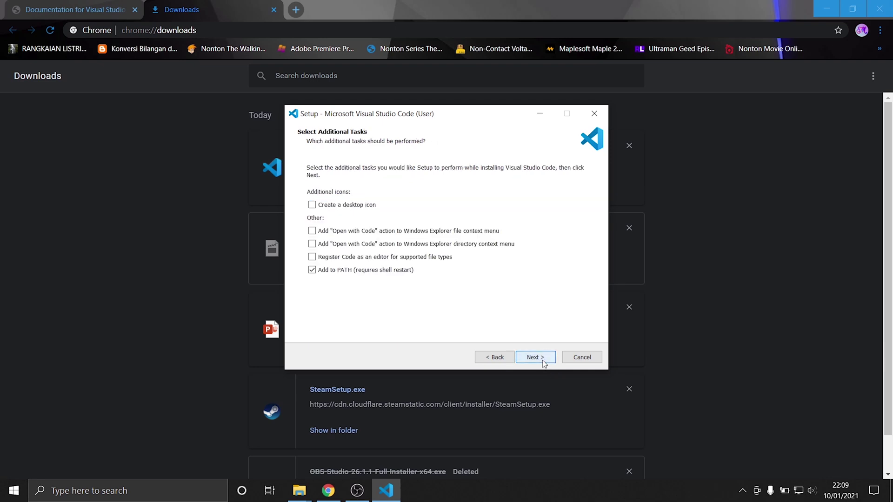
left_click(312, 205)
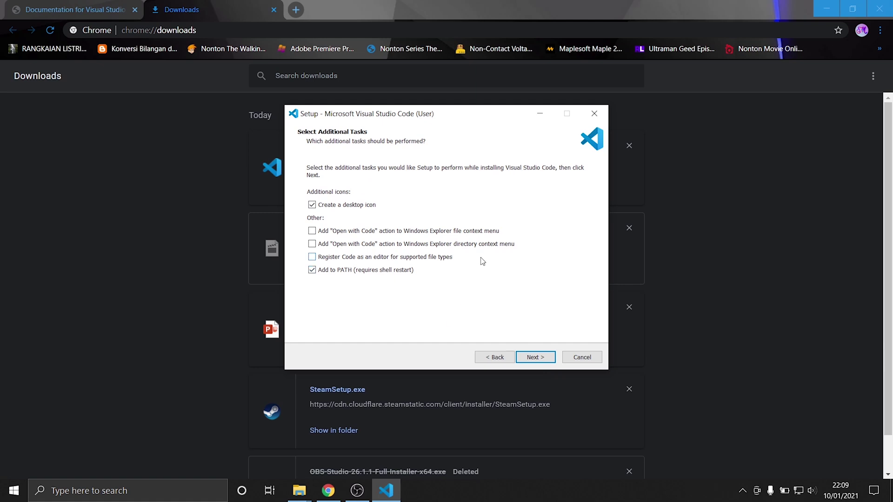
left_click(527, 357)
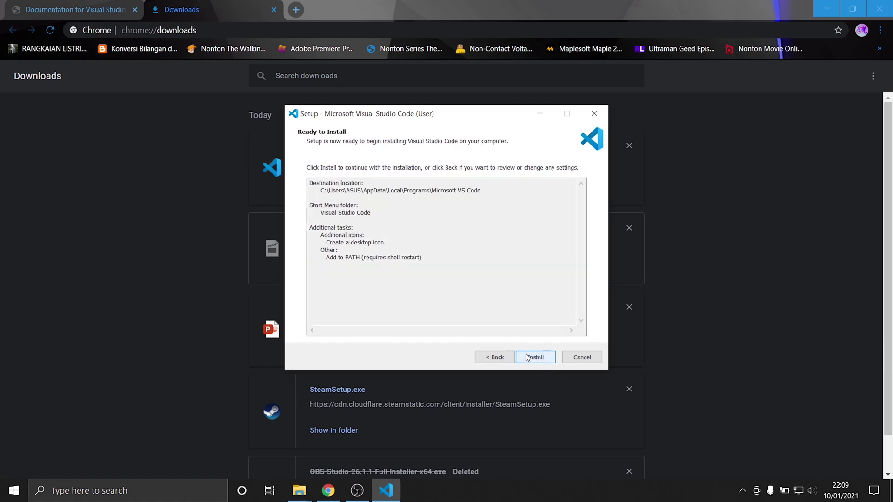
left_click(537, 358)
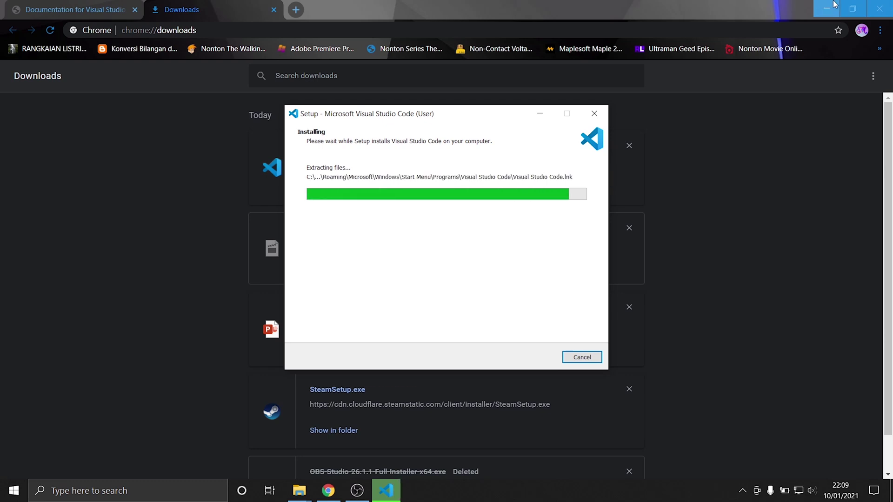
Finish the setup, show the Explorer in the launched Visual Studio Code, and close the editor
left_click(534, 356)
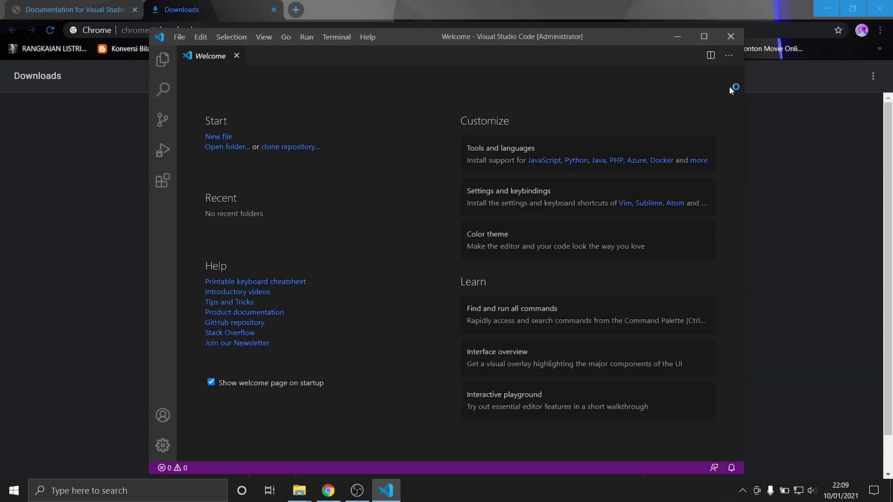
left_click(162, 59)
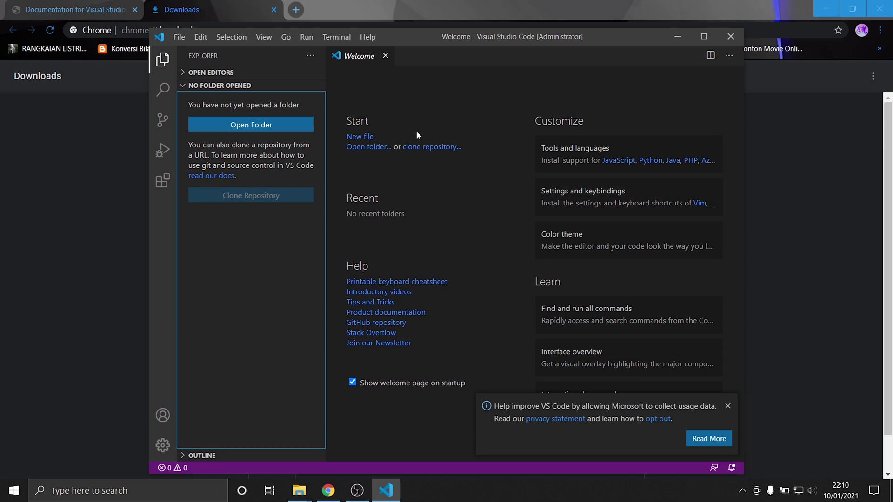
left_click(727, 406)
left_click(729, 39)
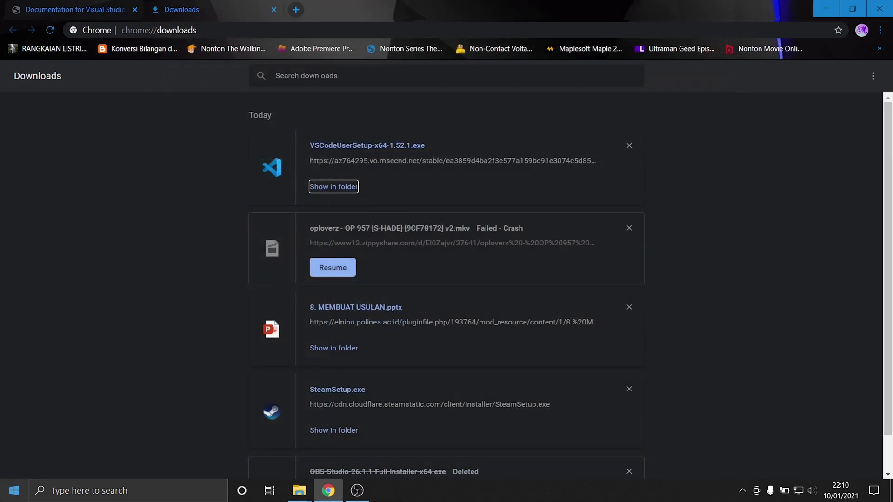
Open Command Prompt and run "code x" to start Visual Studio Code with a file named x
left_click(14, 490)
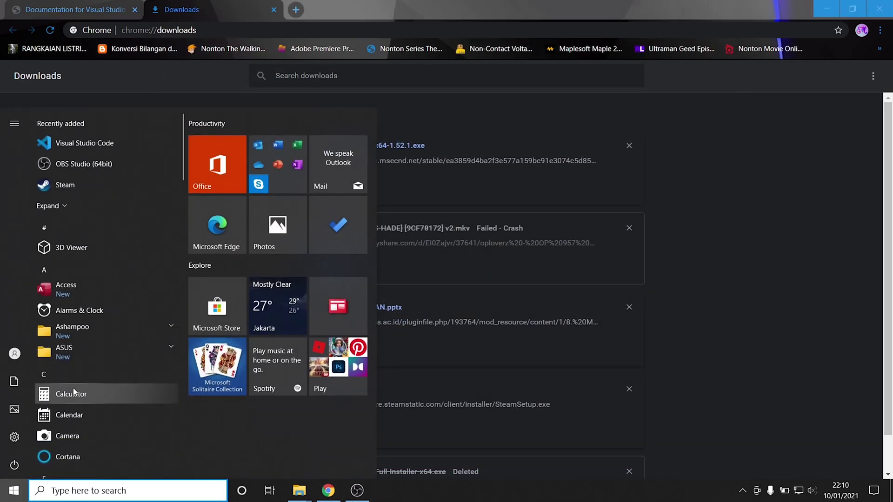
type("cmd")
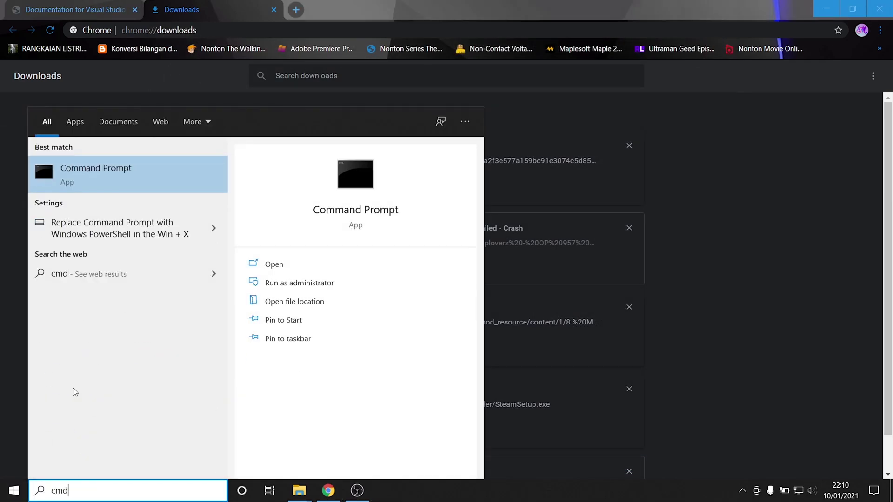
key("Return")
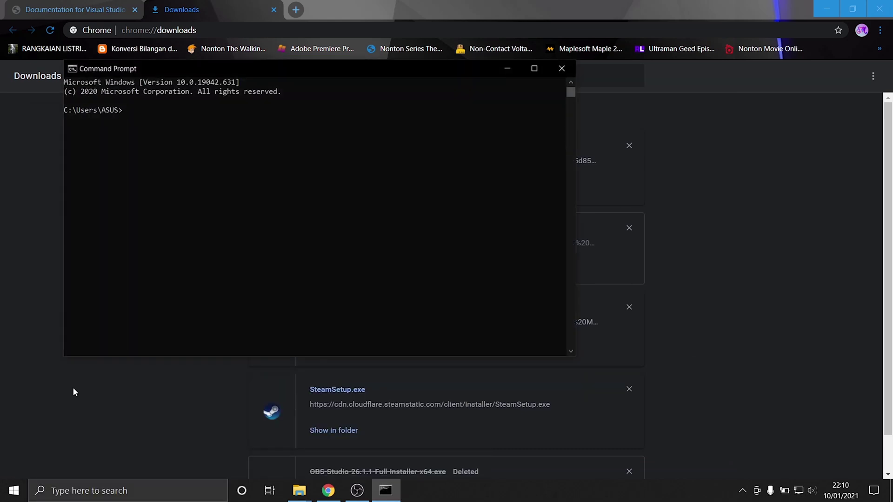
type("code x")
key("Return")
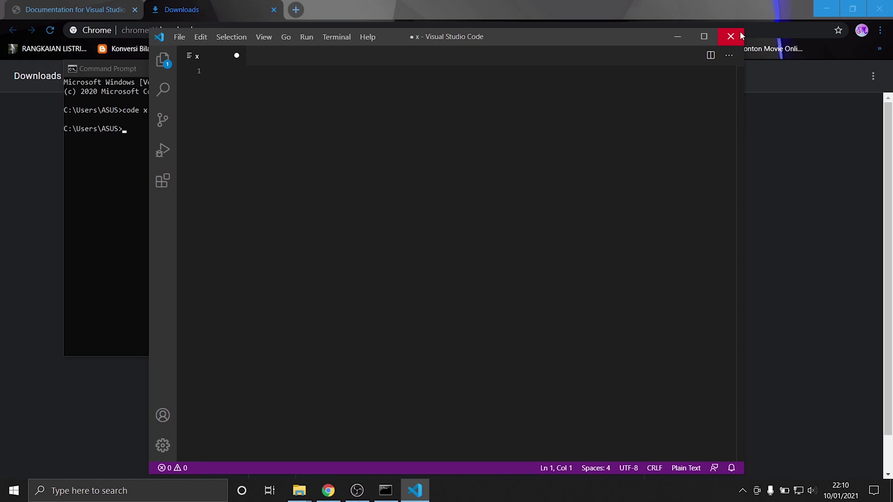
Clear the desktop of the browser, editor and Command Prompt windows, and launch Visual Studio Code from its desktop shortcut
left_click(816, 5)
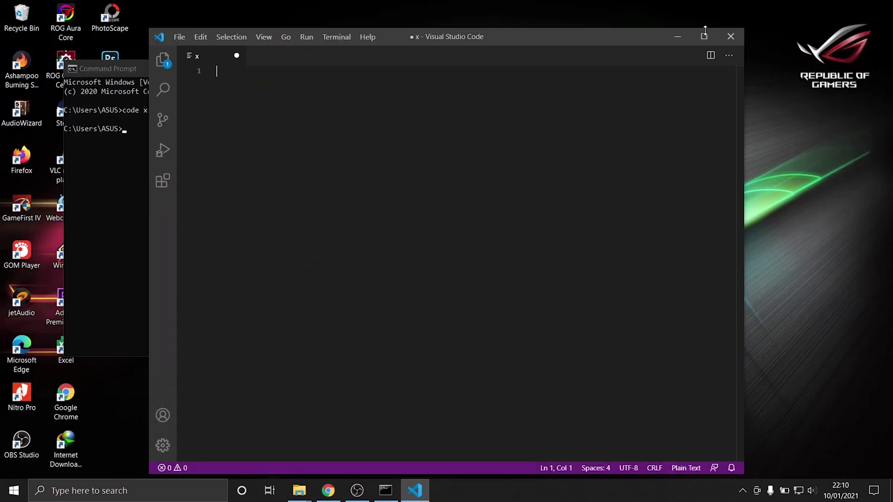
left_click(731, 37)
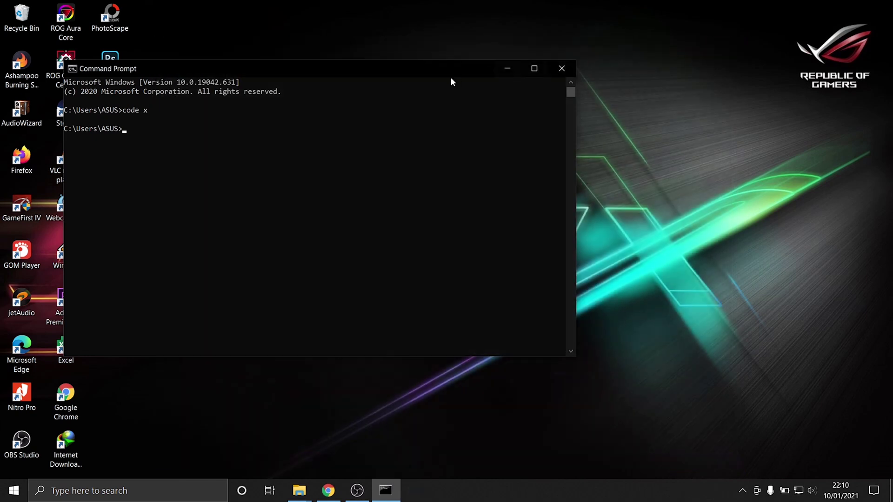
left_click(562, 69)
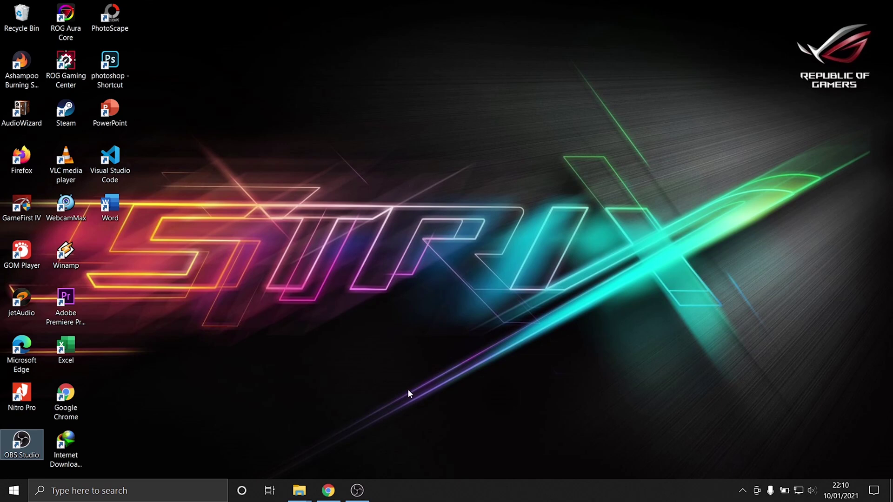
double_click(111, 160)
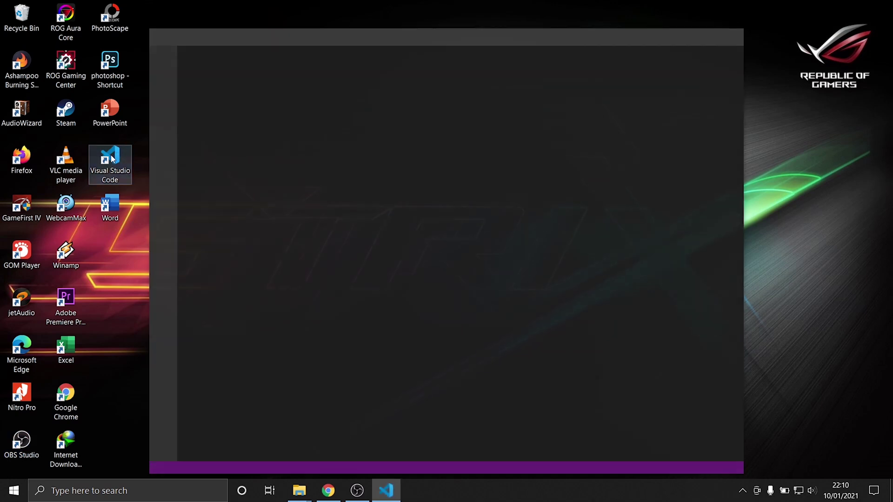